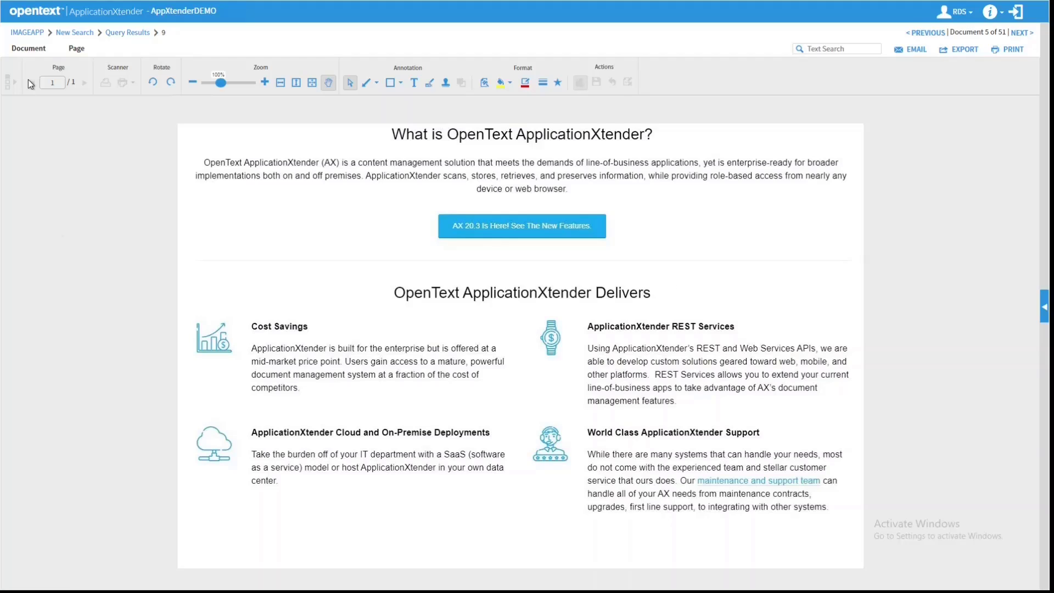
# Show the Page > New Page > Import File choices: Insert Before, Insert After and Append
pyautogui.click(76, 49)
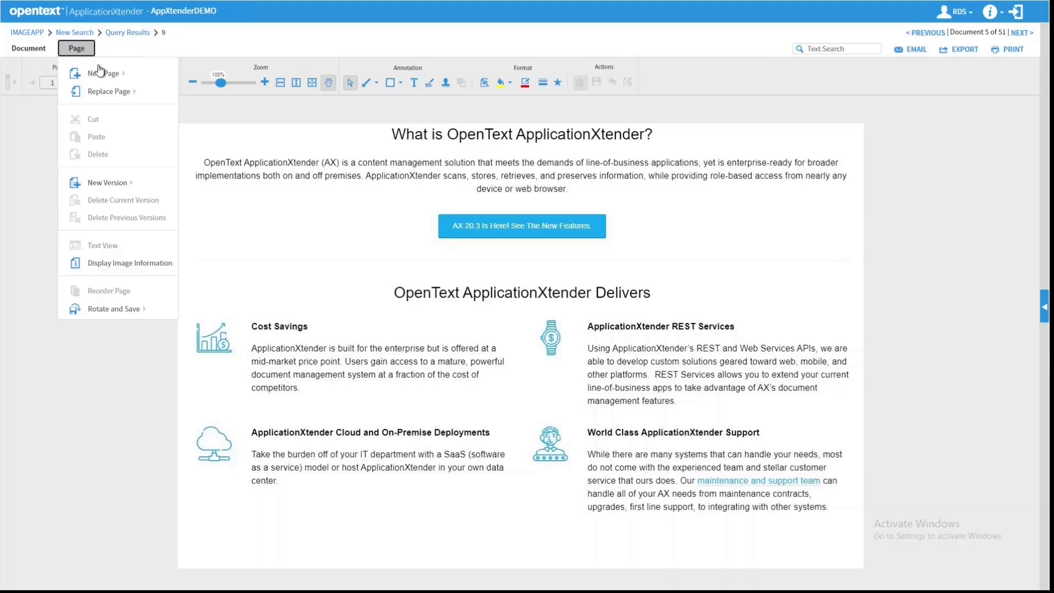
pyautogui.moveTo(104, 73)
pyautogui.moveTo(206, 79)
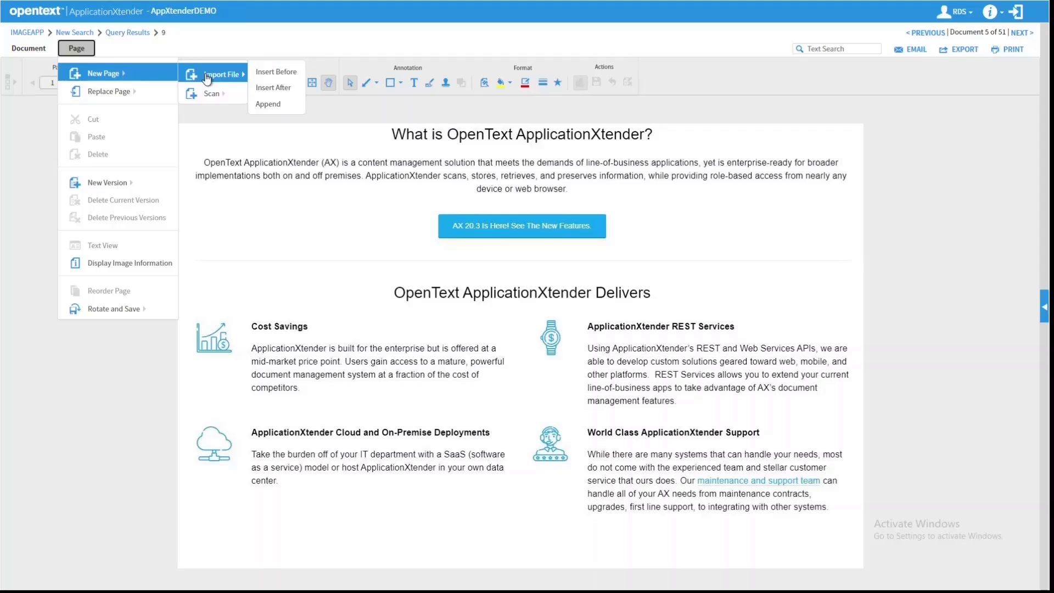
# Append RDS-AX.jpg from the Desktop and upload it as the document's new page 2
pyautogui.click(297, 105)
pyautogui.click(446, 80)
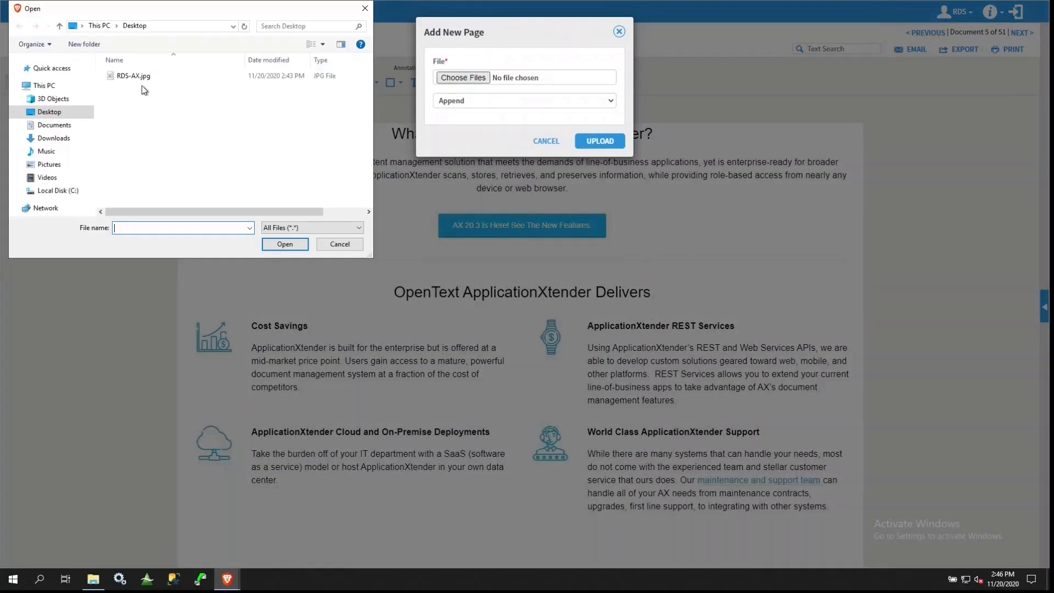
pyautogui.doubleClick(132, 76)
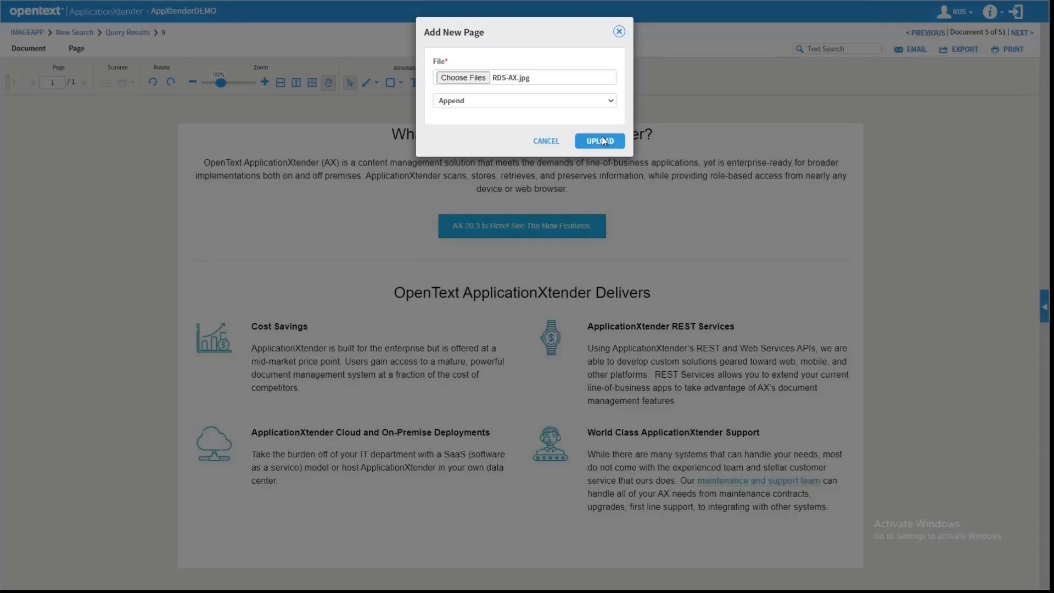
pyautogui.click(602, 141)
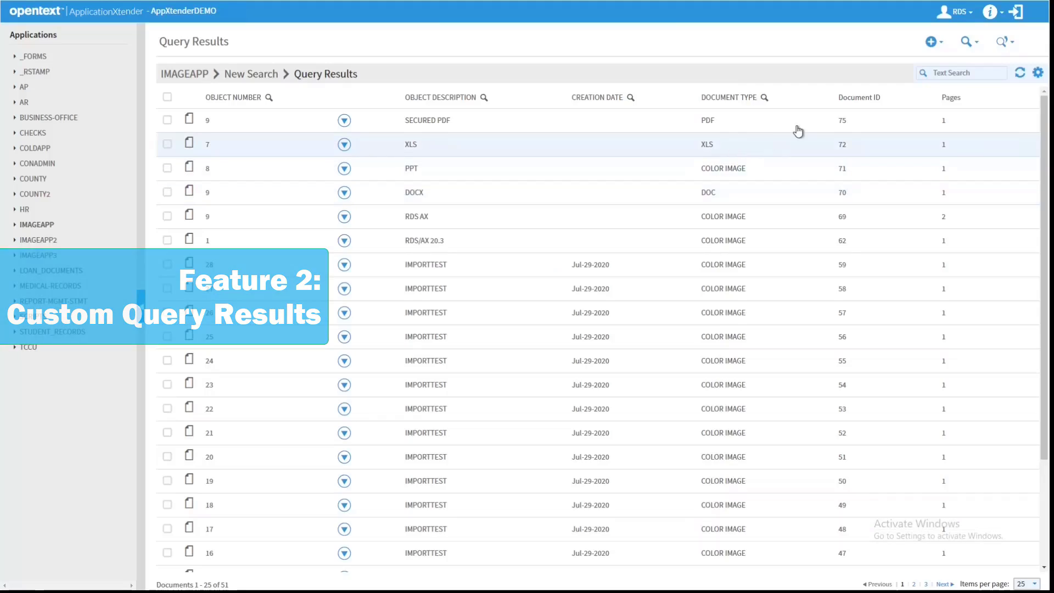
# In Customize Query Results, select the Full-Text Hits, Document ID, Pages and DOCUMENT TYPE fields
pyautogui.click(1038, 72)
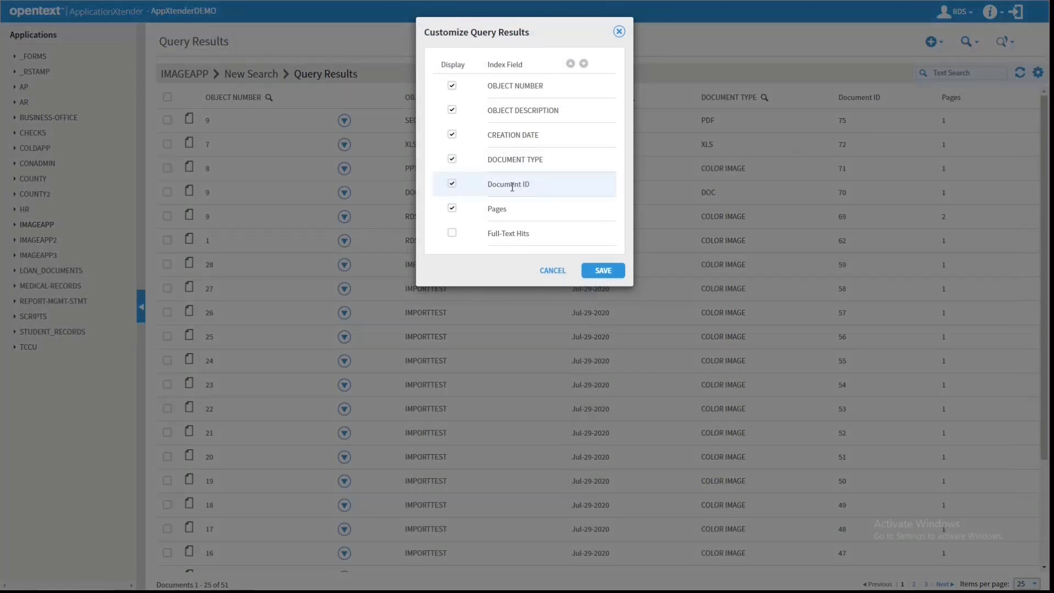
pyautogui.click(455, 235)
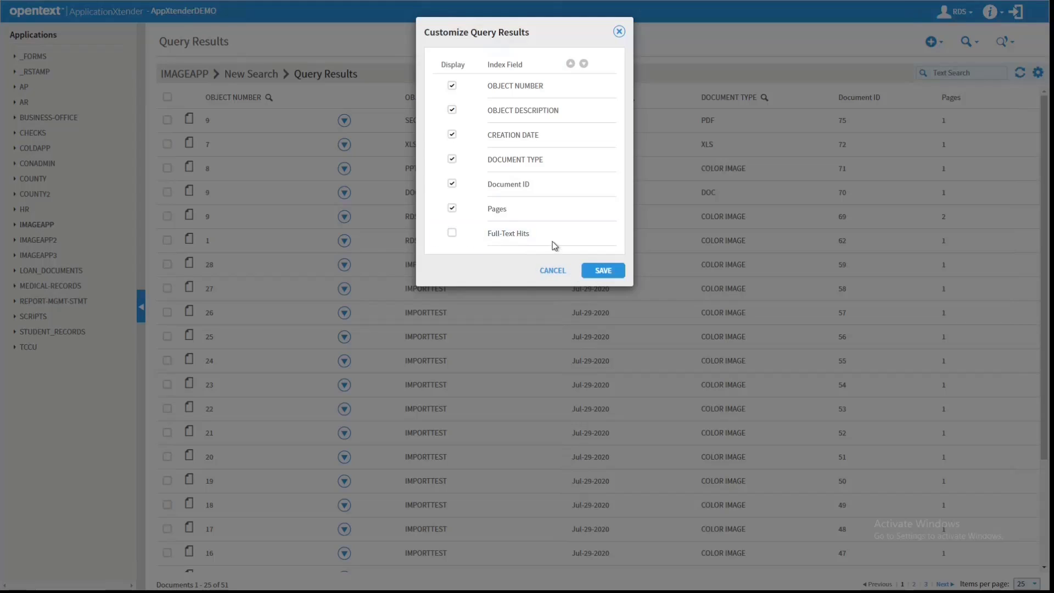
pyautogui.click(454, 182)
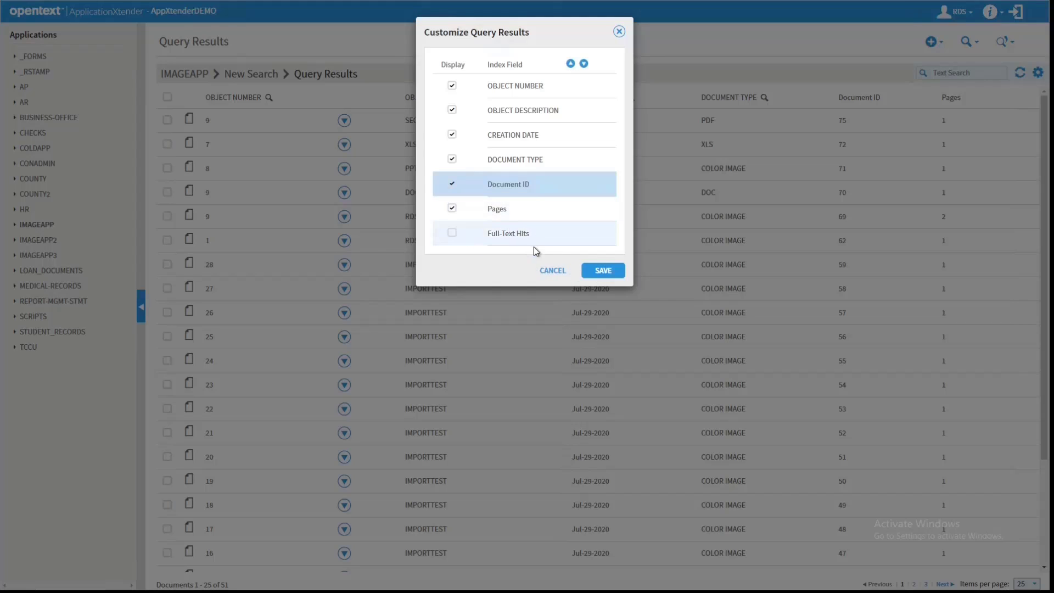
pyautogui.click(498, 211)
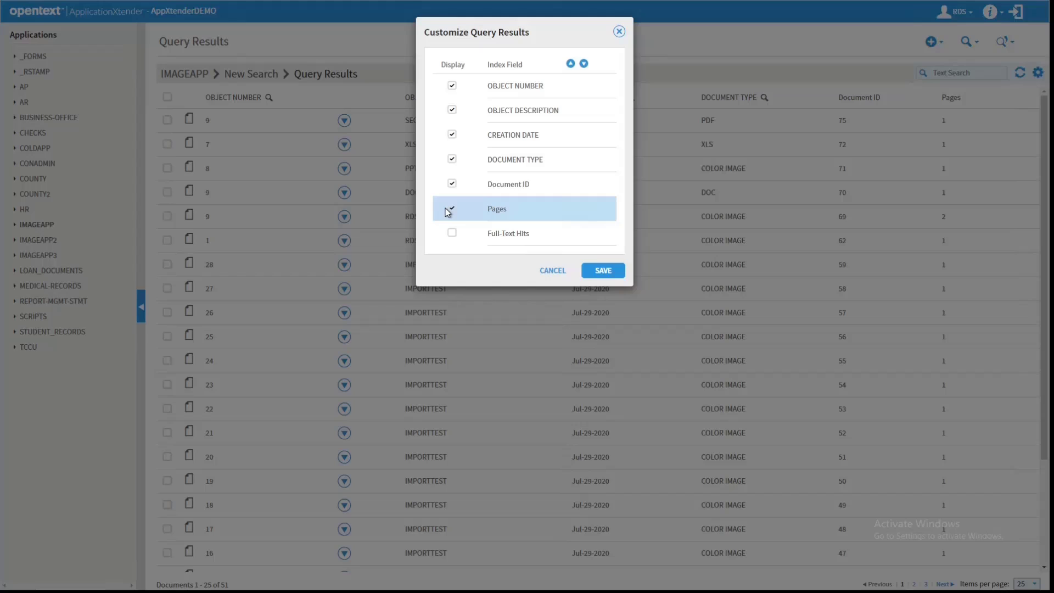
pyautogui.click(453, 160)
pyautogui.click(454, 160)
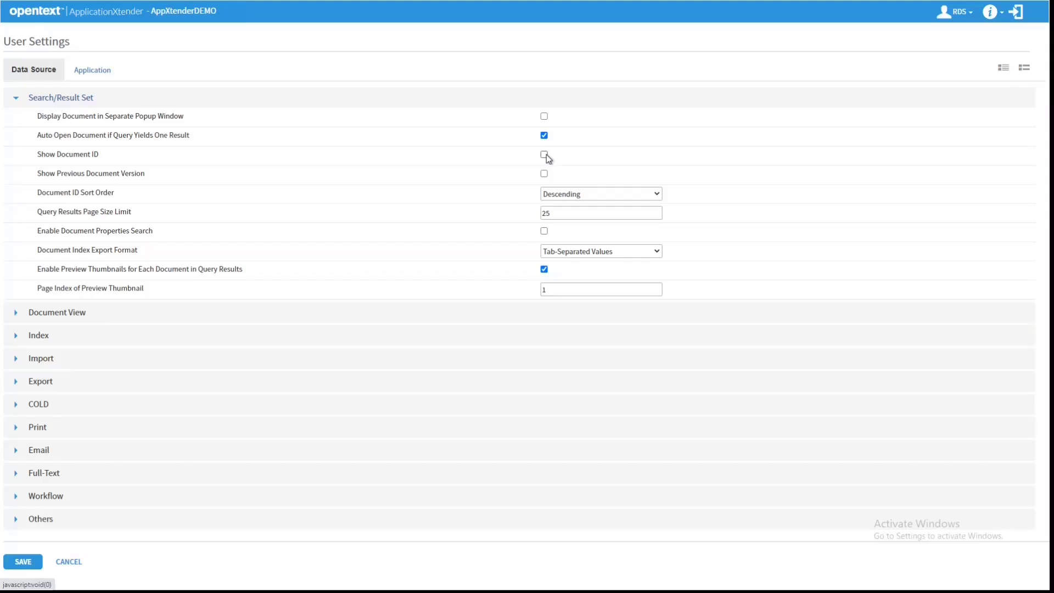
# Tick Show Document ID under Search/Result Set and save the user settings
pyautogui.click(544, 155)
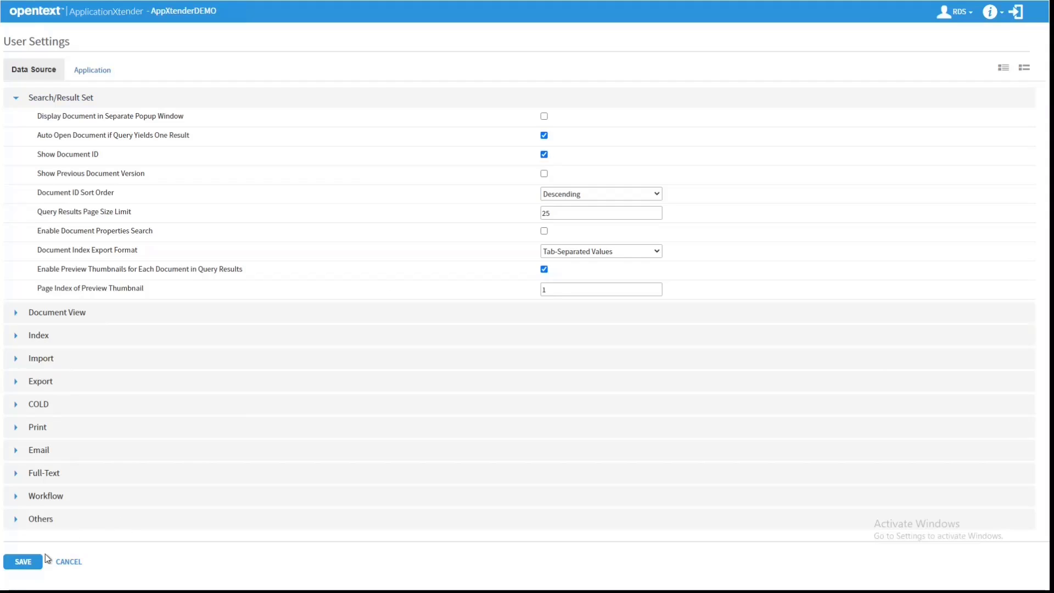
pyautogui.click(29, 565)
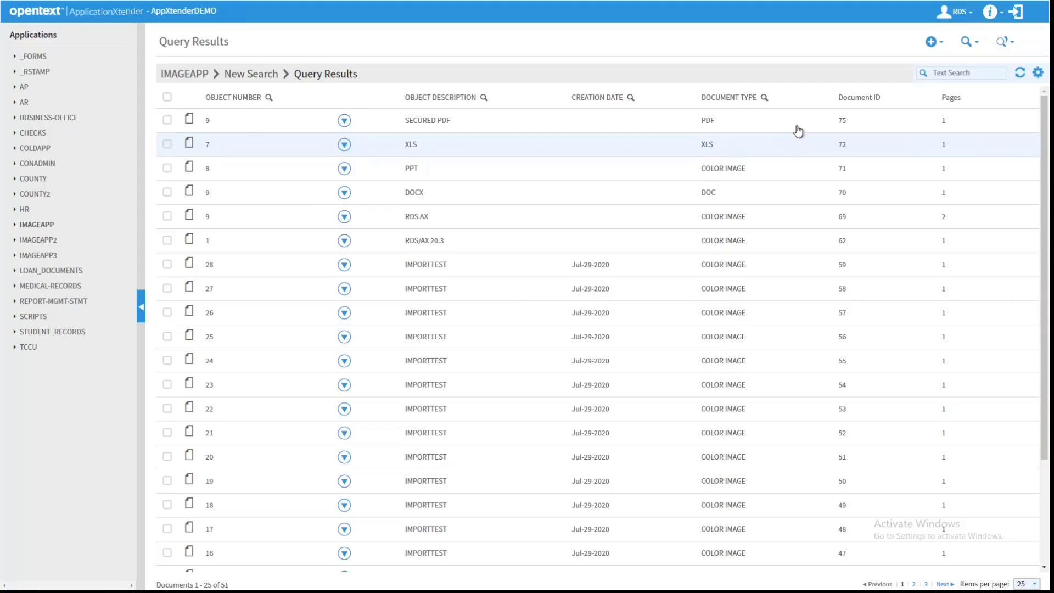
pyautogui.click(1038, 72)
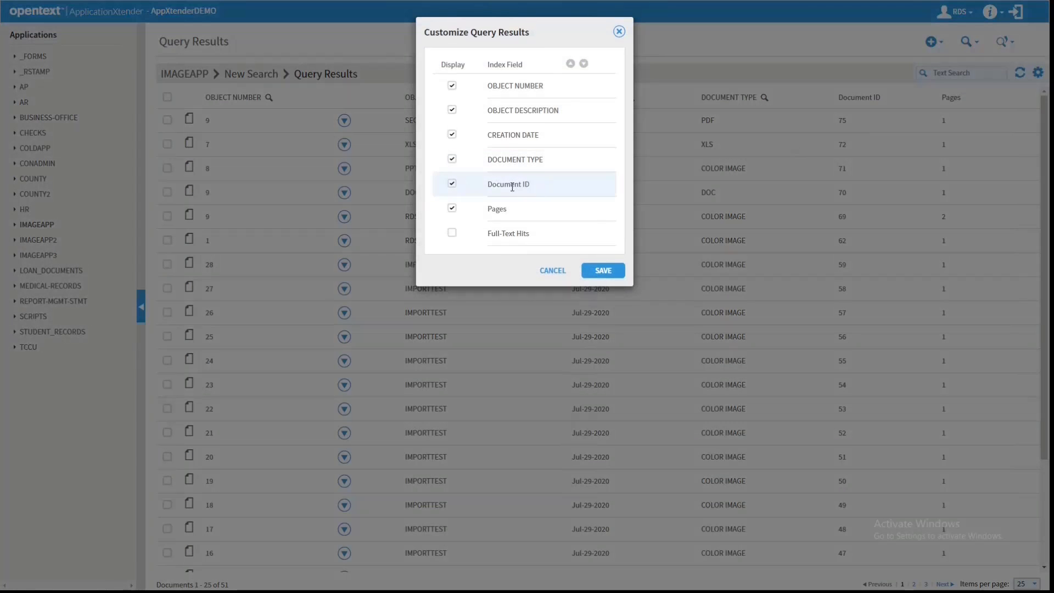
pyautogui.click(454, 234)
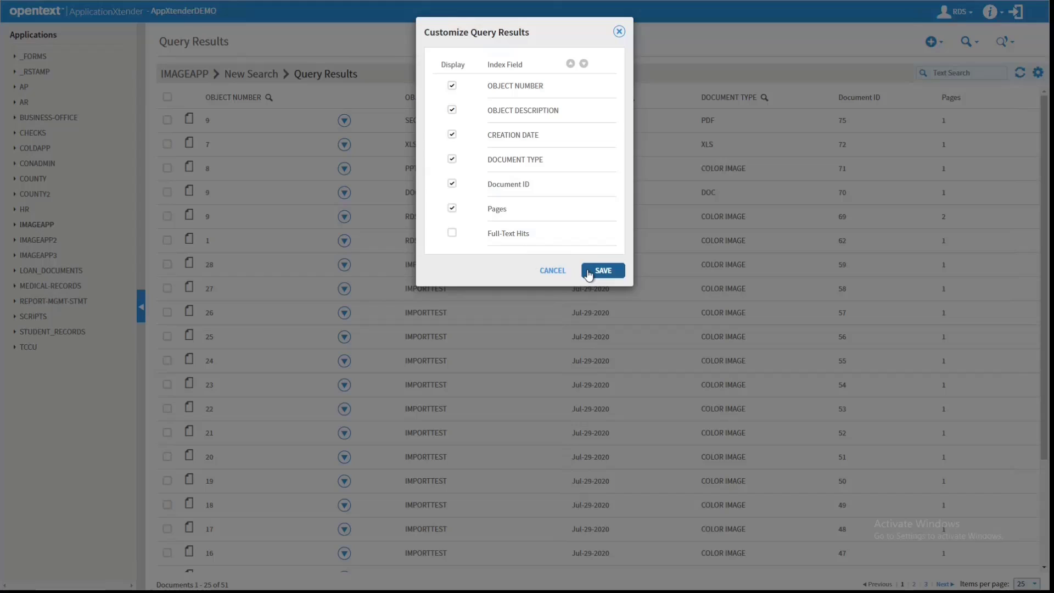
pyautogui.click(453, 183)
pyautogui.click(450, 208)
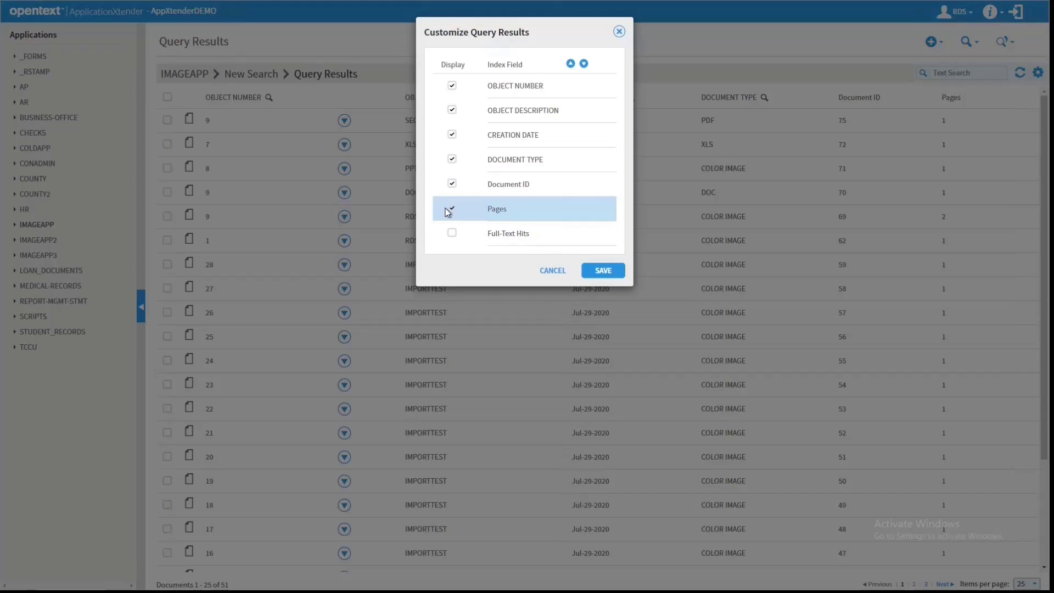
pyautogui.click(453, 160)
pyautogui.click(454, 161)
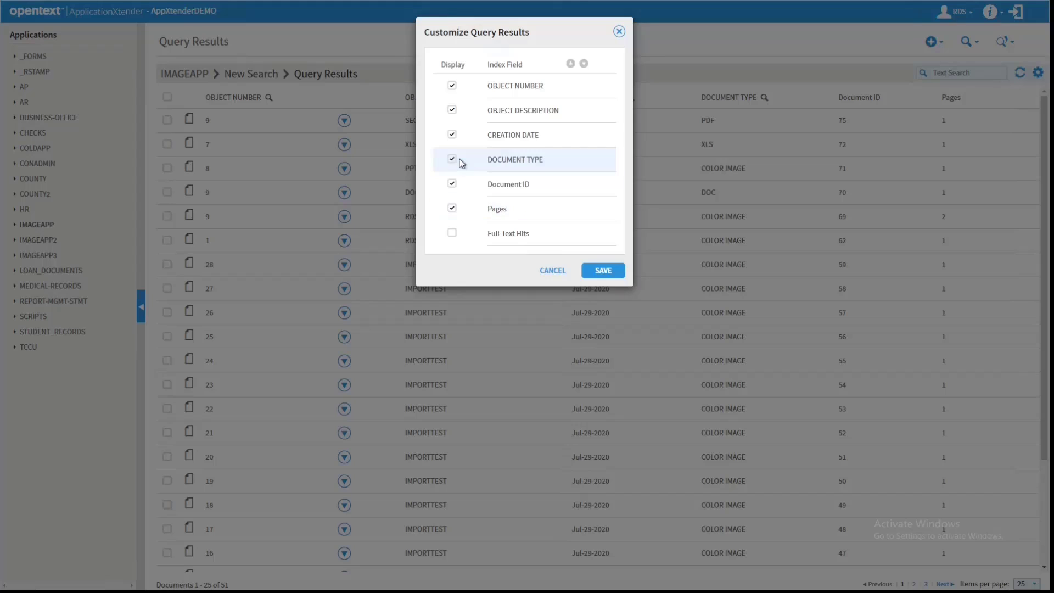
pyautogui.click(589, 269)
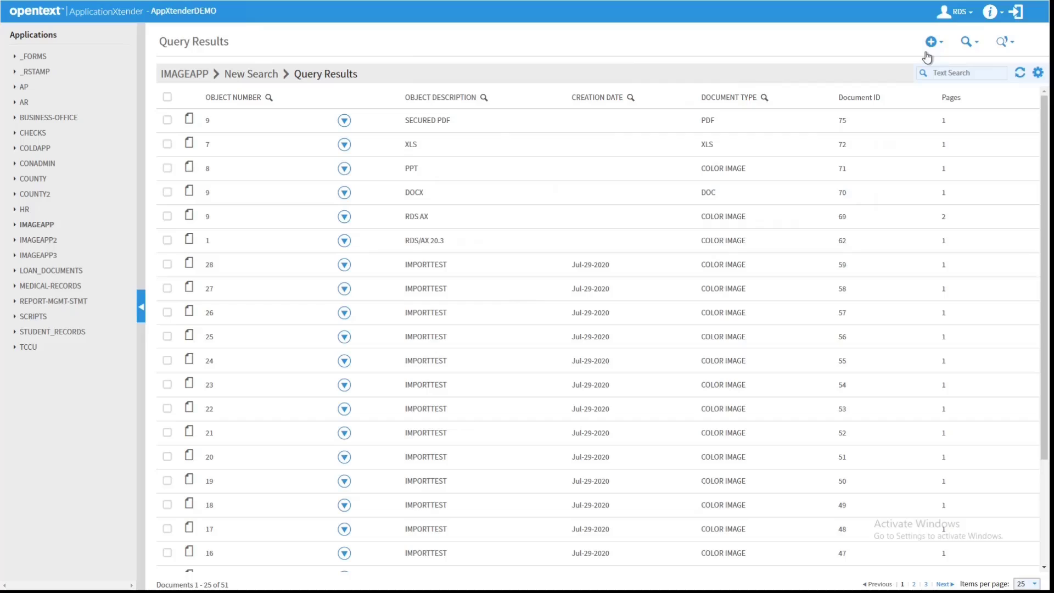
# Turn off Show Document ID in the Search/Result Set user settings and save
pyautogui.click(946, 15)
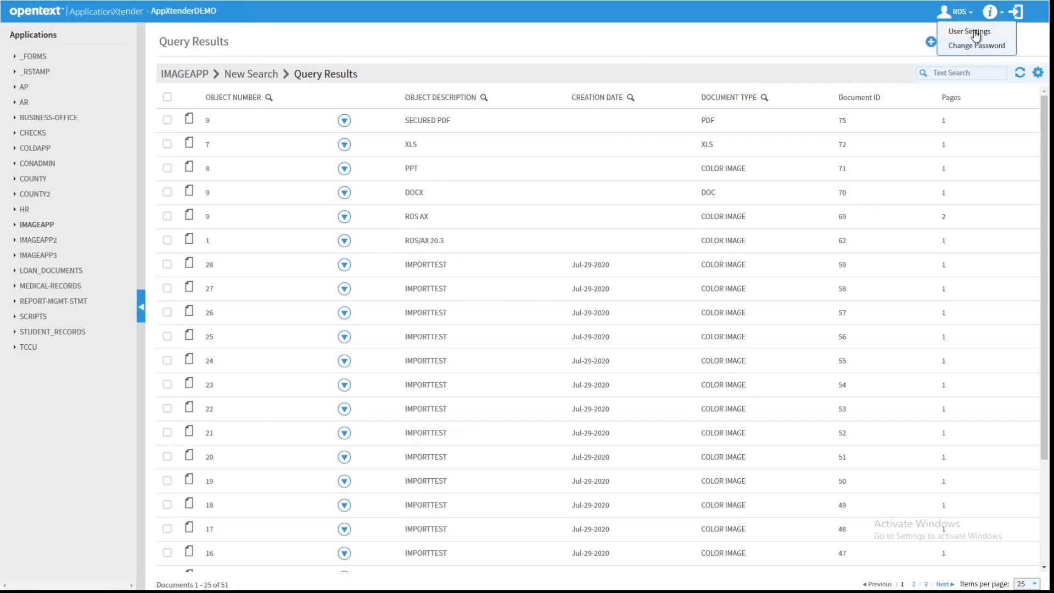
pyautogui.click(969, 31)
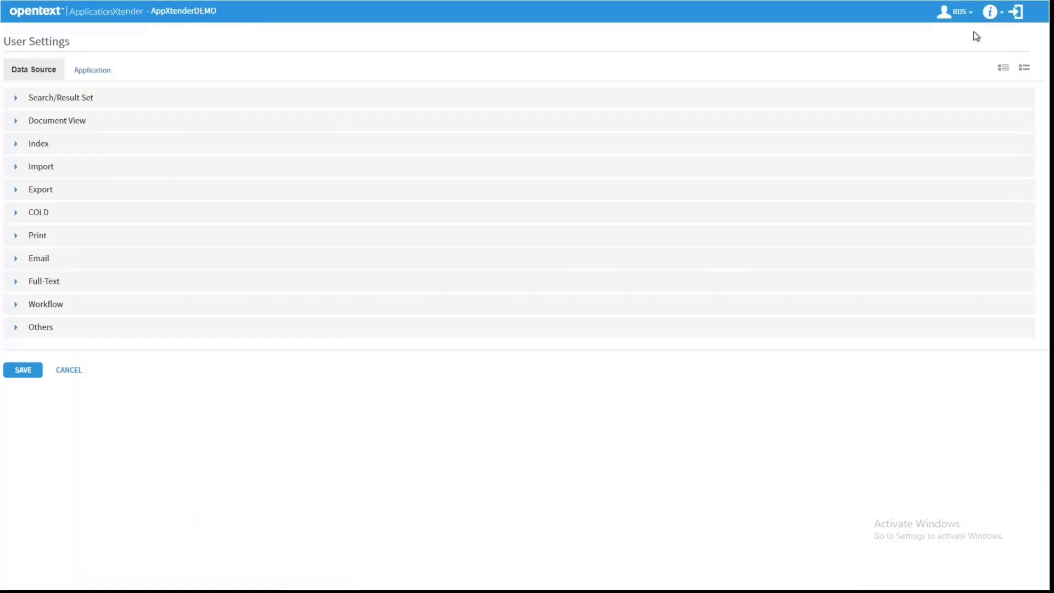
pyautogui.click(17, 100)
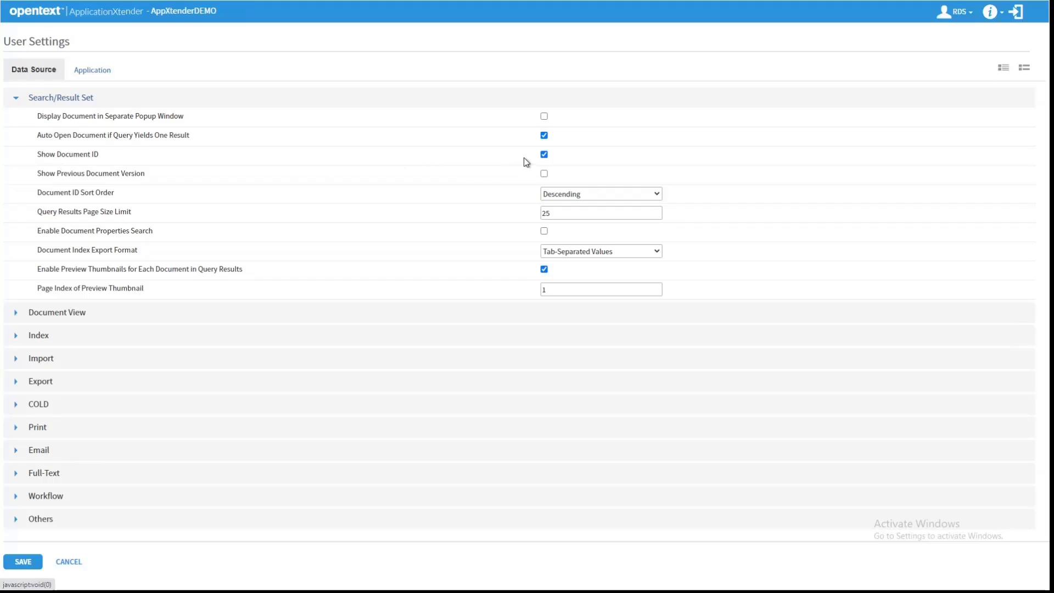
pyautogui.click(544, 156)
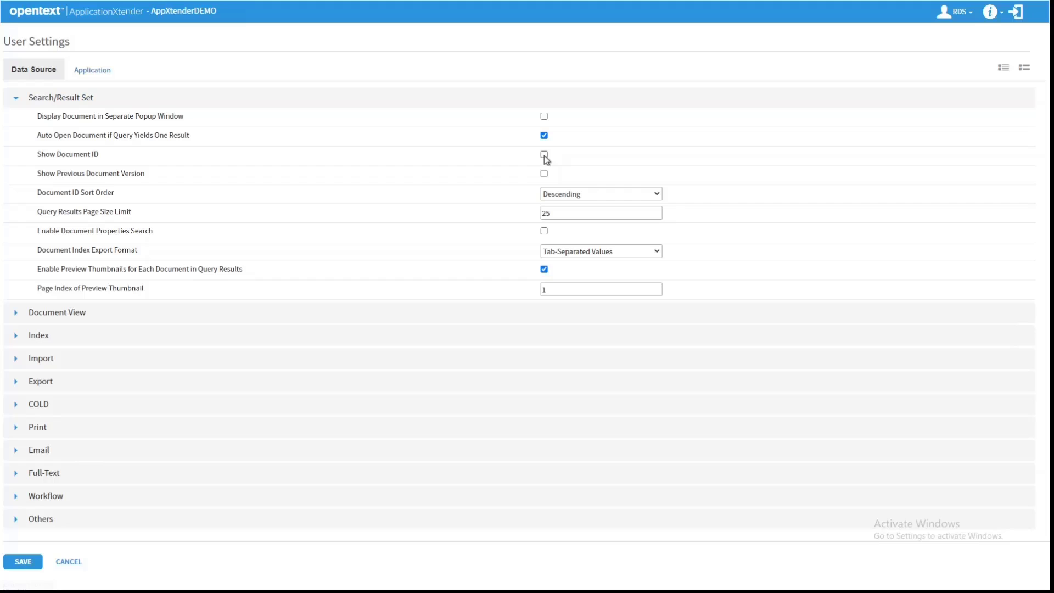
pyautogui.click(20, 568)
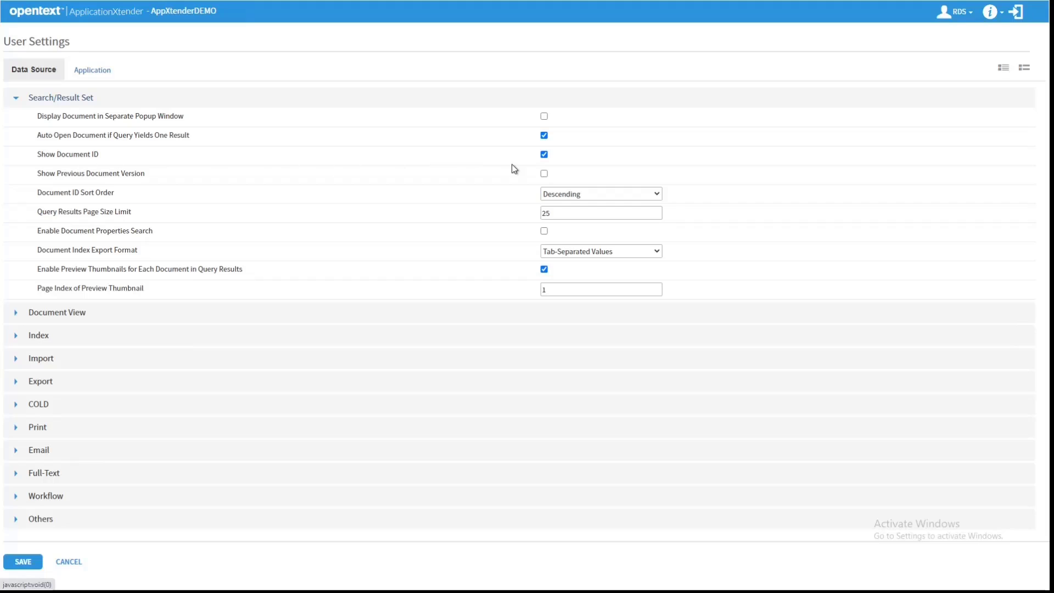
pyautogui.click(544, 157)
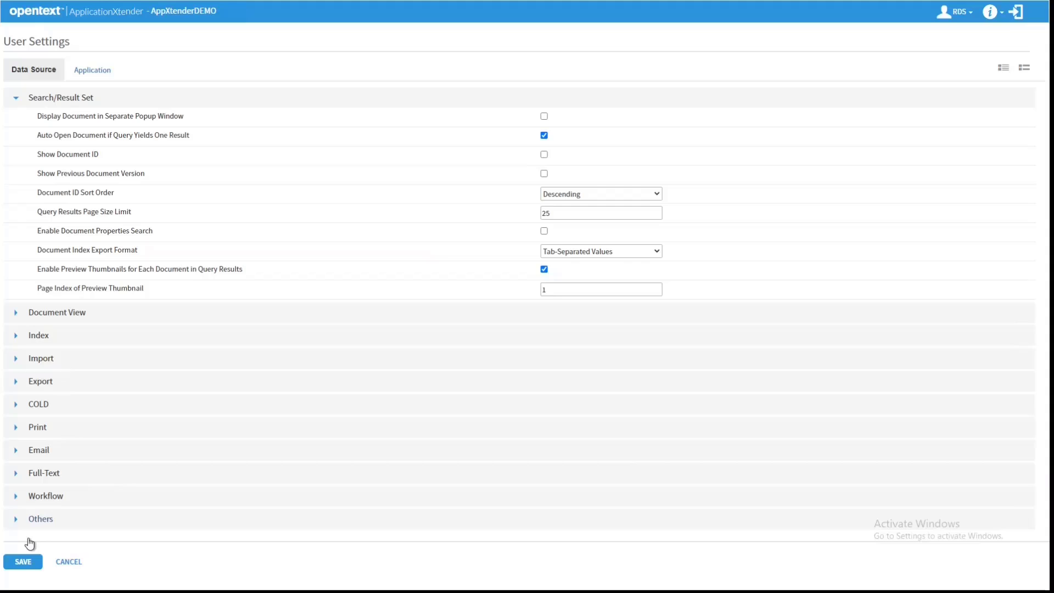
pyautogui.click(19, 569)
pyautogui.click(20, 563)
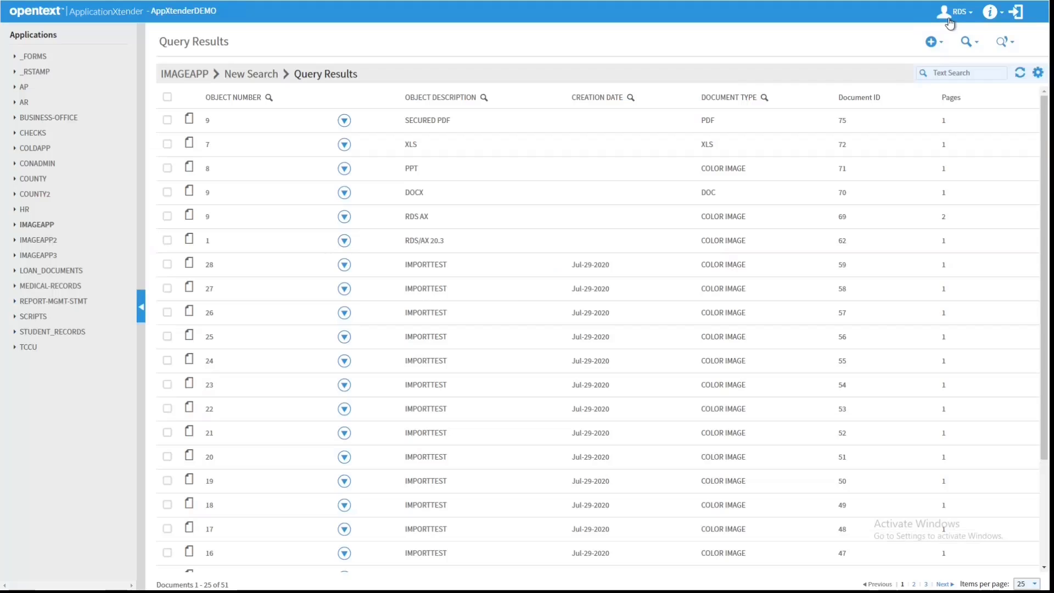
# Run a New Query in IMAGEAPP with blank criteria to list all 51 documents
pyautogui.click(951, 17)
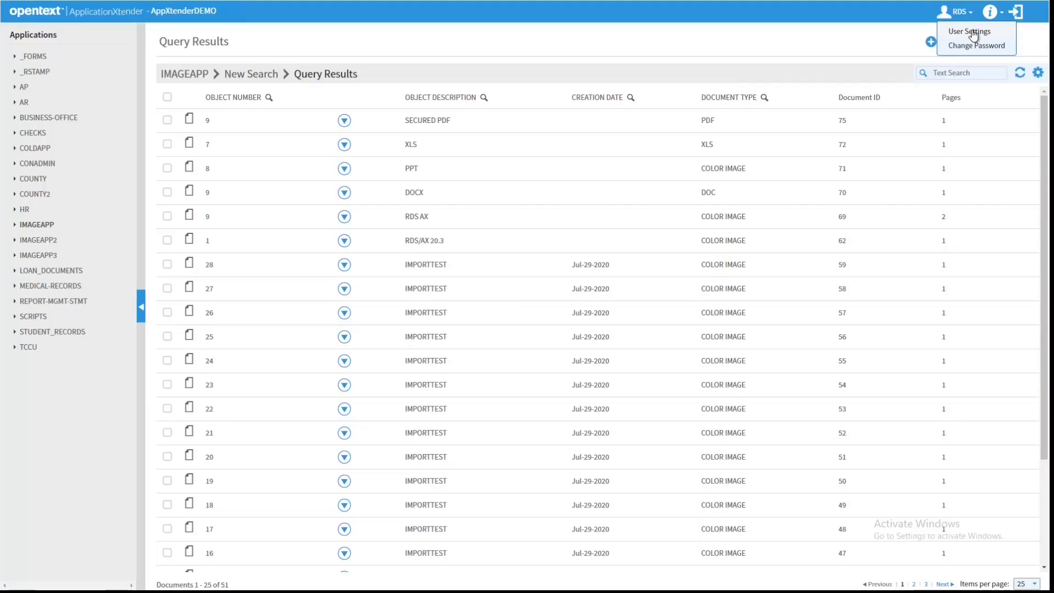
pyautogui.click(969, 32)
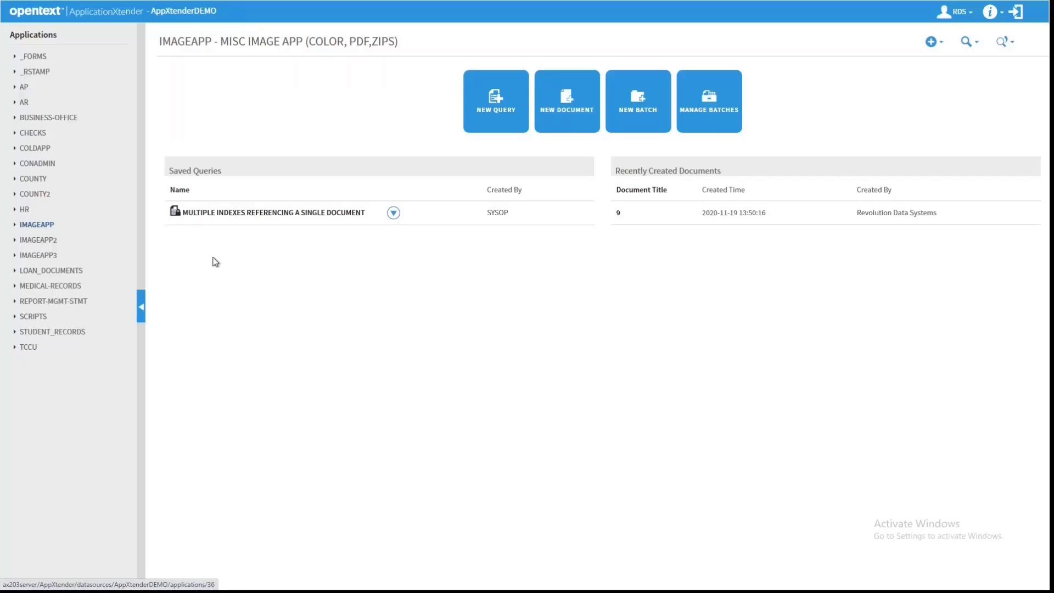
pyautogui.click(484, 125)
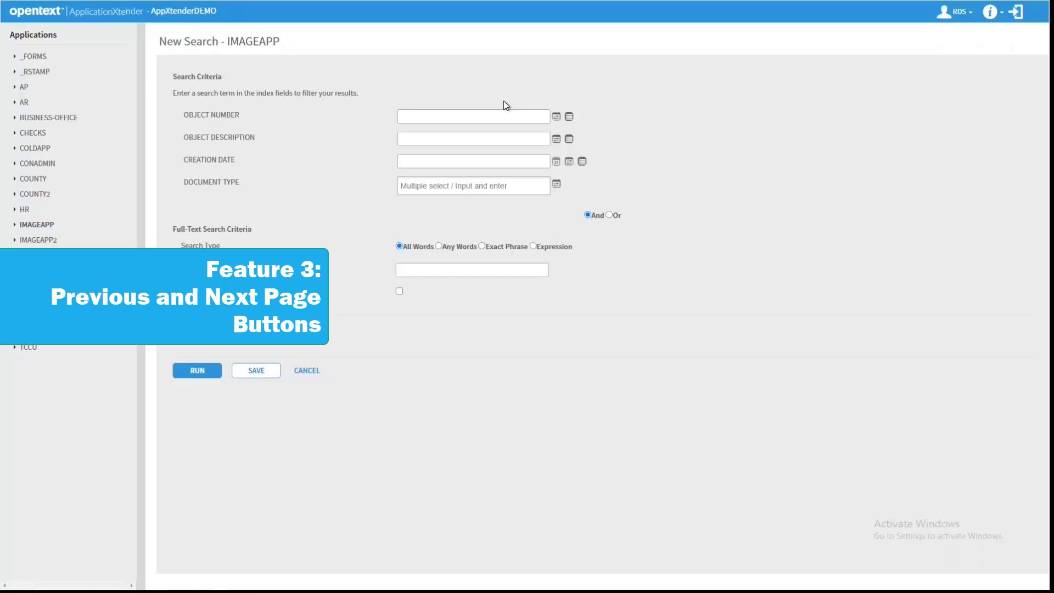
pyautogui.click(213, 370)
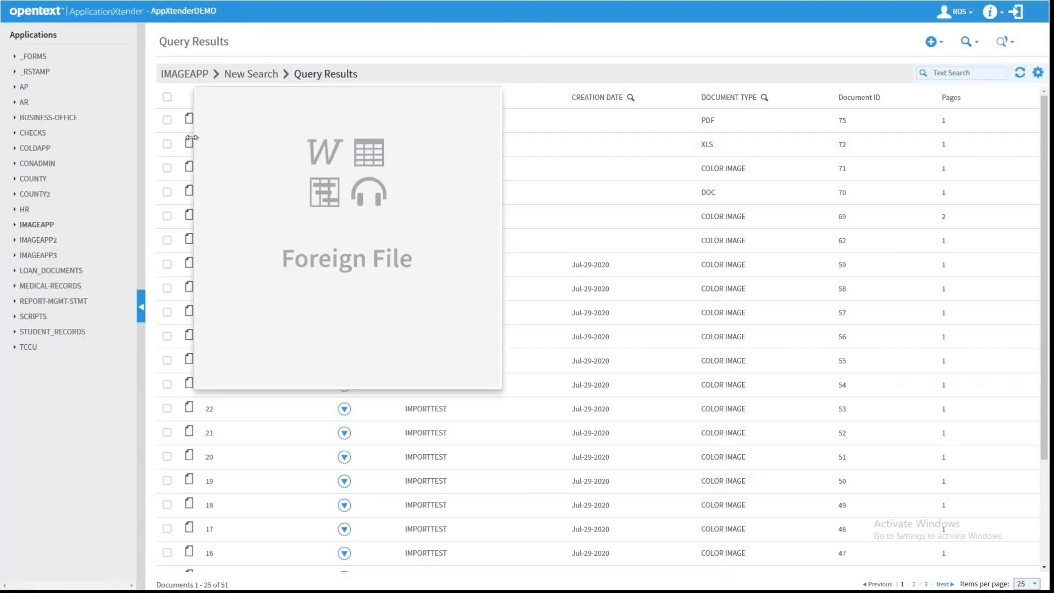
# Preview the RDS AX document and advance the preview to its page 2
pyautogui.moveTo(190, 170)
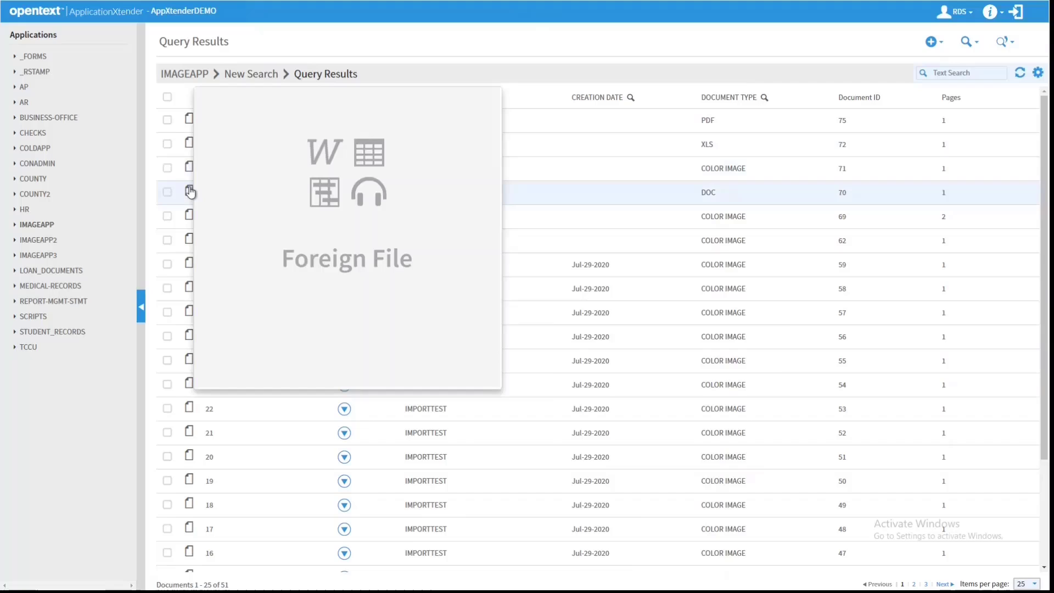
pyautogui.moveTo(191, 216)
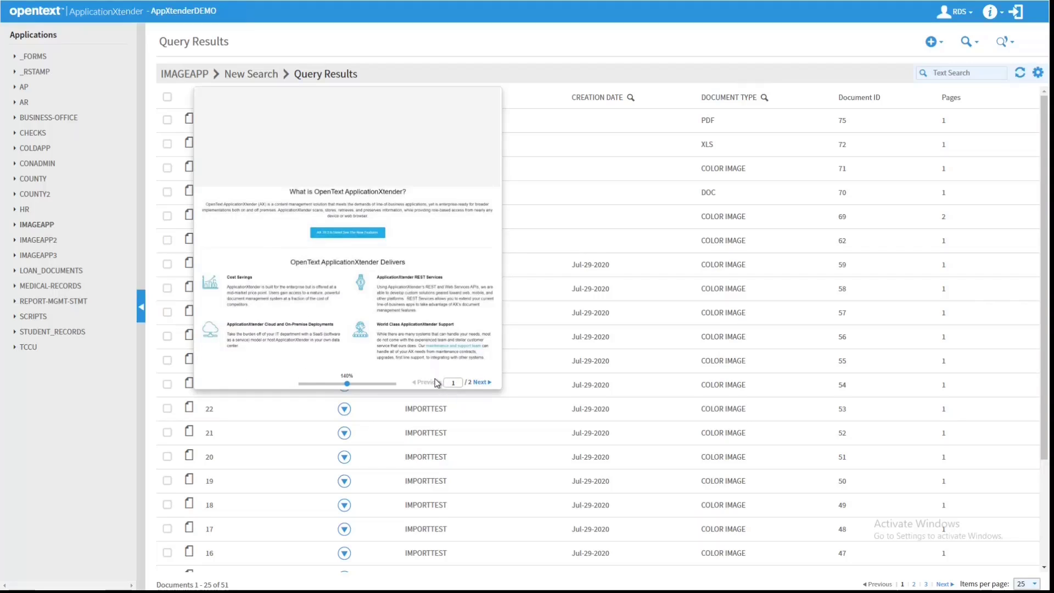
pyautogui.click(480, 384)
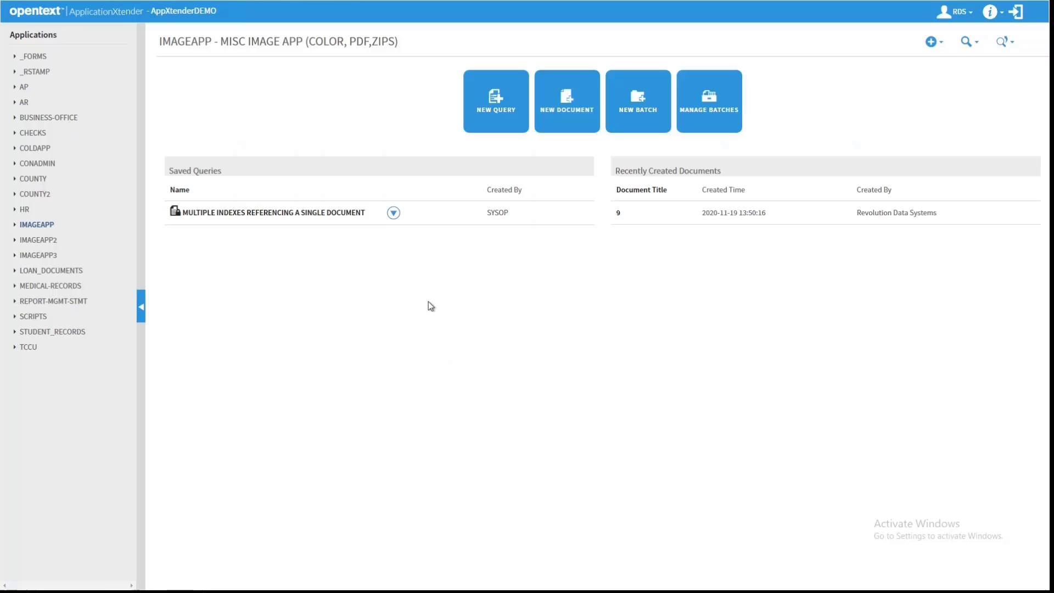
# Rerun the blank search and tick SECURED PDF, XLS, DOCX, RDS/AX 20.3 and IMPORTTEST 28 for export
pyautogui.click(480, 113)
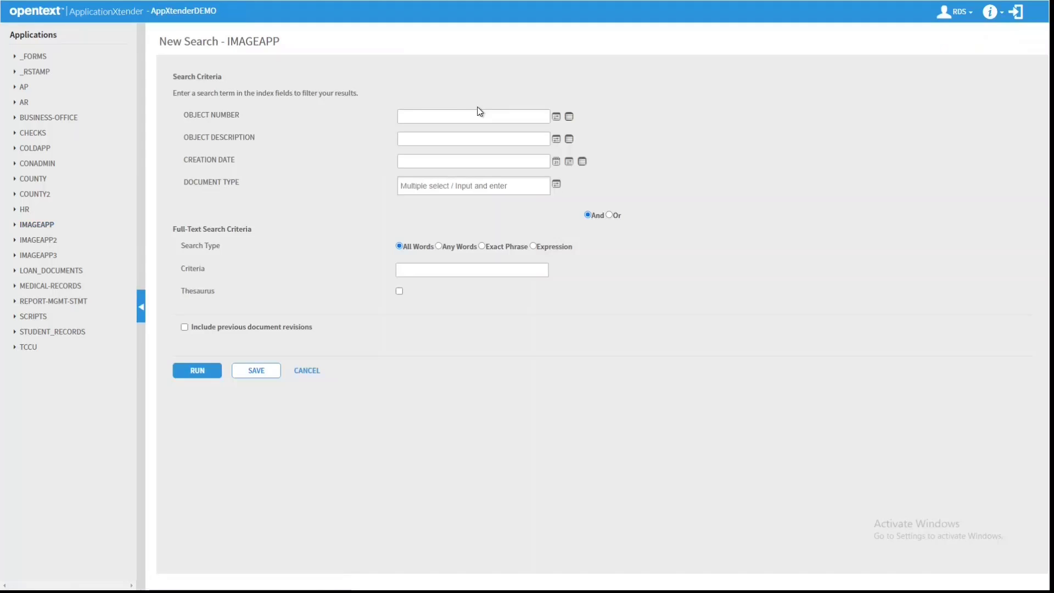
pyautogui.click(215, 372)
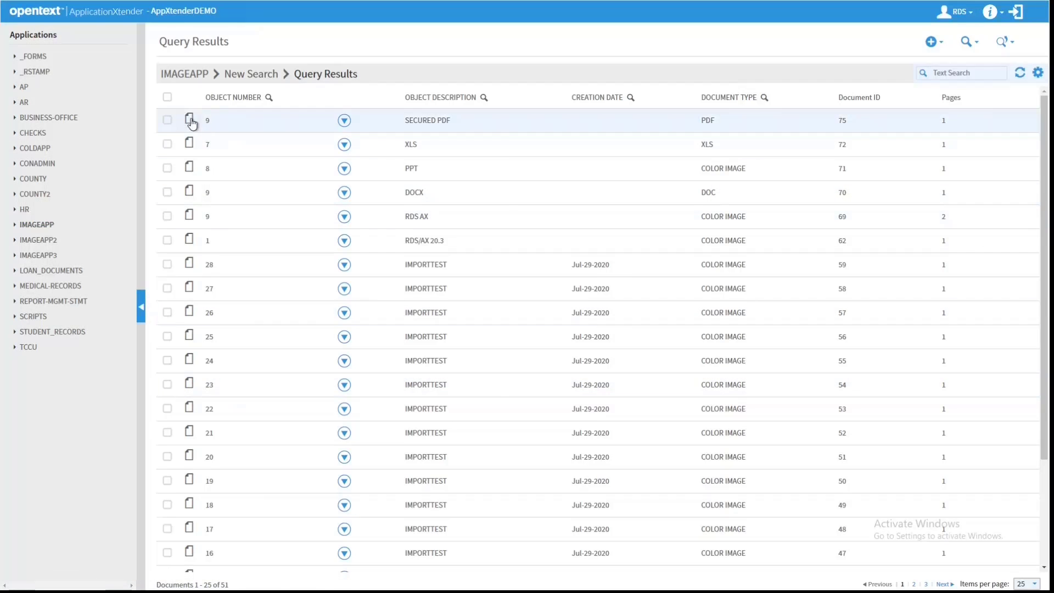
pyautogui.click(166, 122)
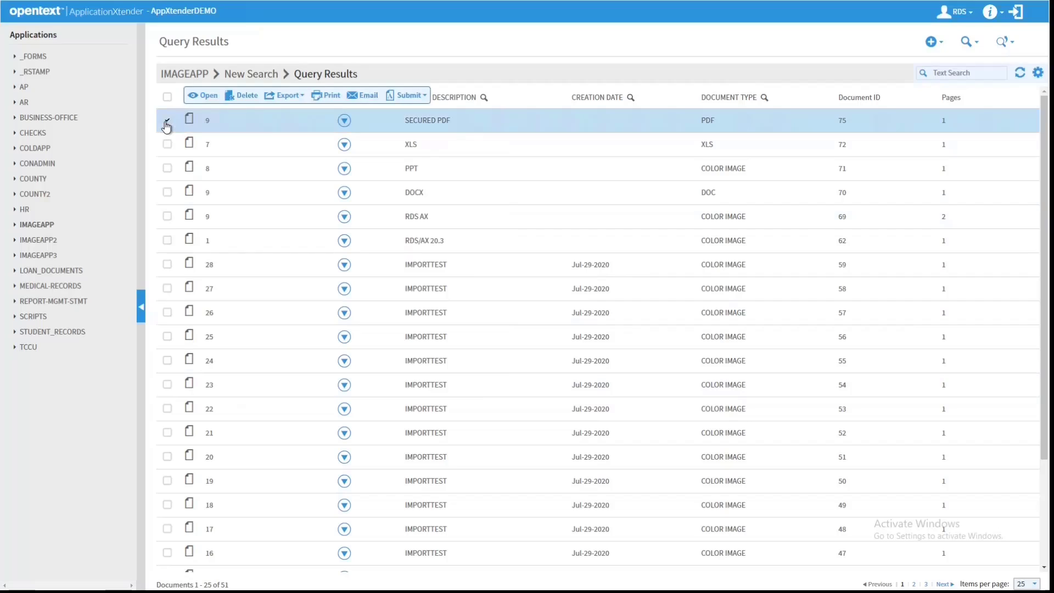
pyautogui.click(168, 145)
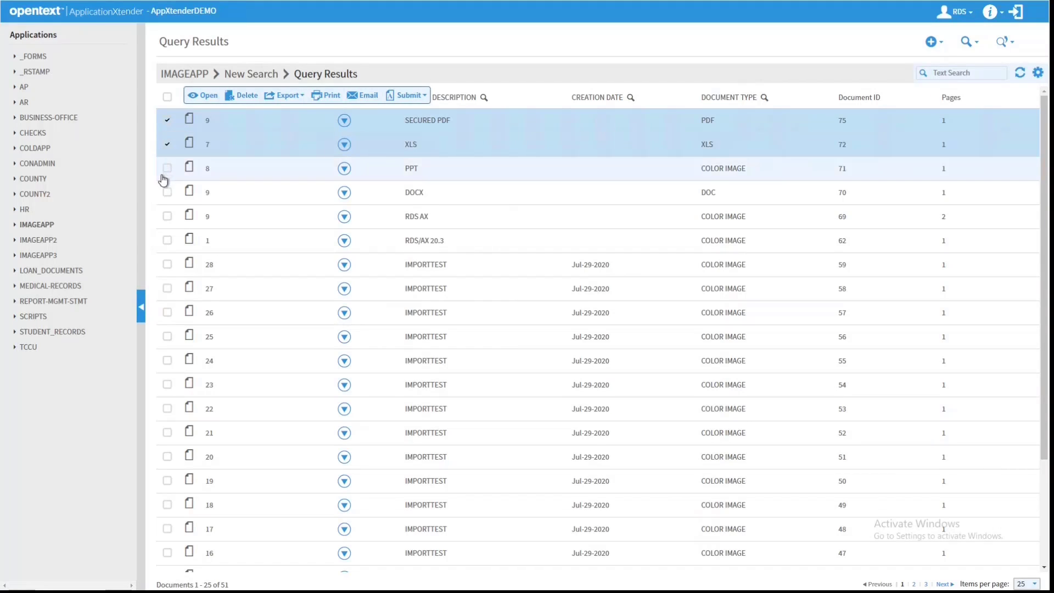
pyautogui.click(168, 193)
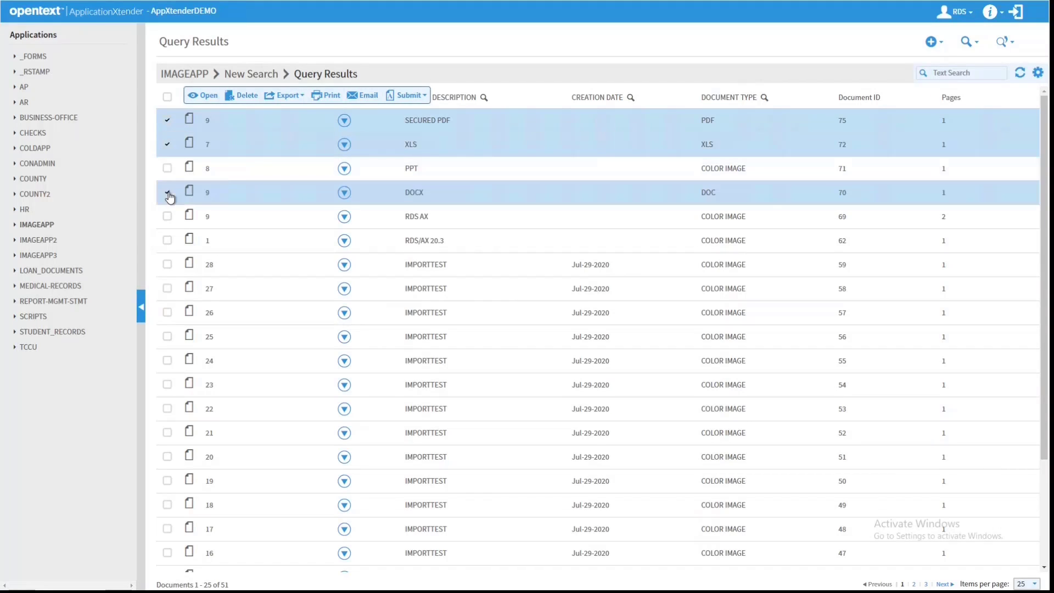
pyautogui.click(164, 242)
pyautogui.click(167, 266)
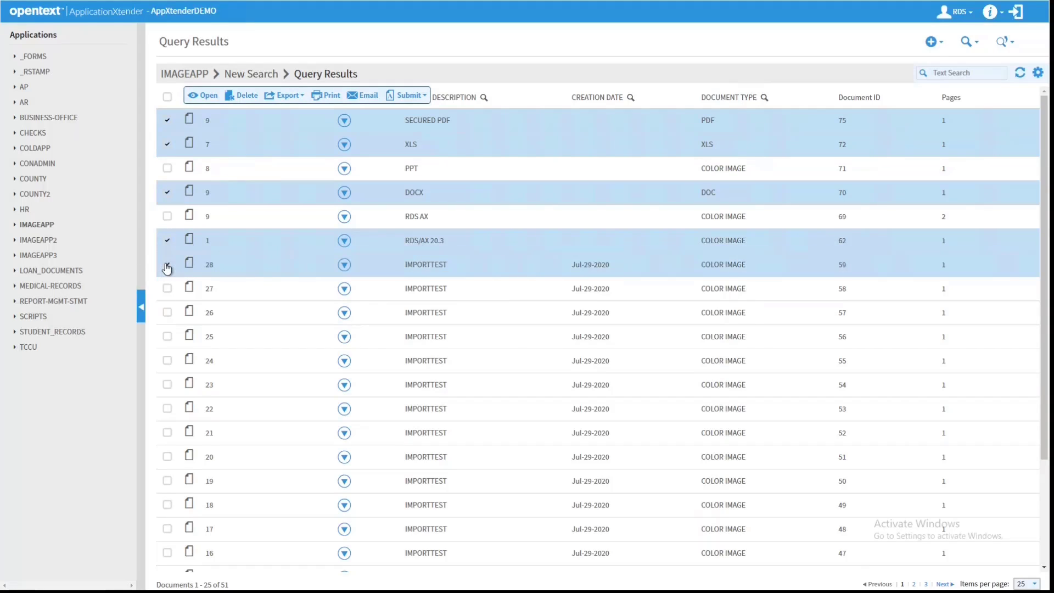
pyautogui.click(290, 97)
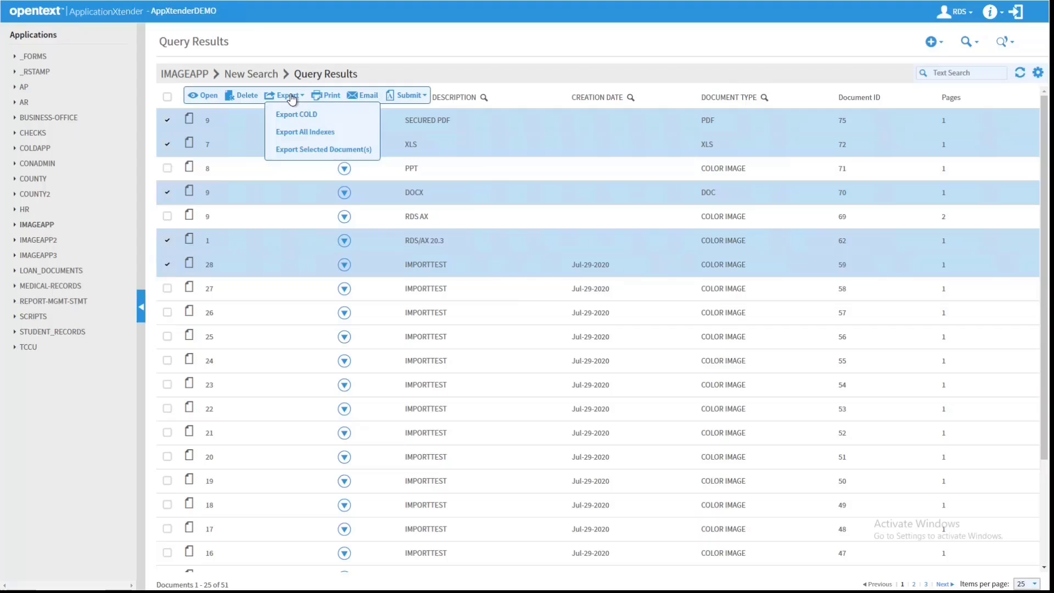
# Export the selected documents with Document Content(s) included
pyautogui.click(332, 154)
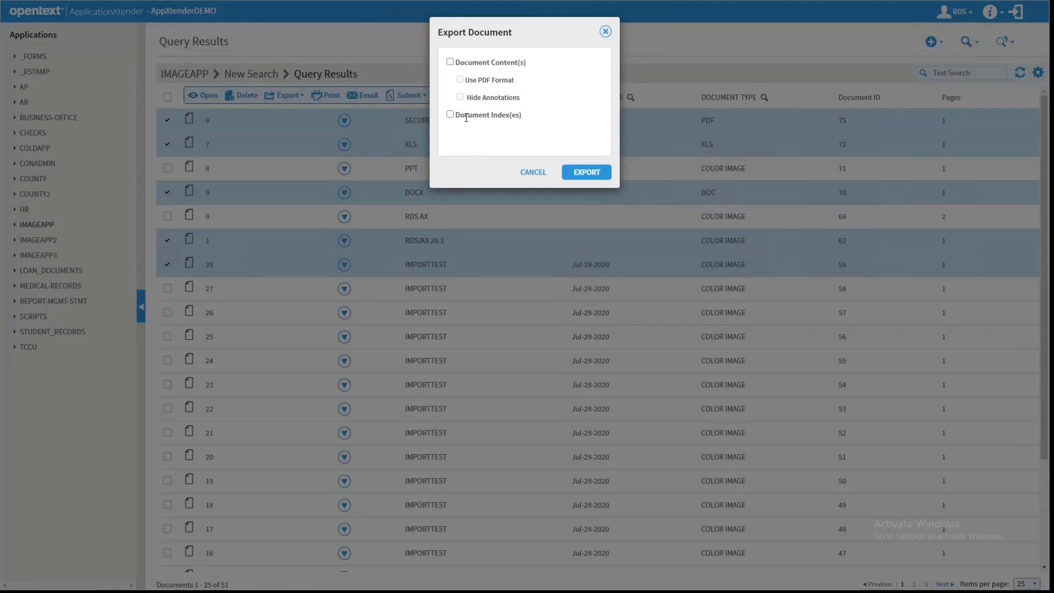
pyautogui.click(450, 62)
pyautogui.click(605, 178)
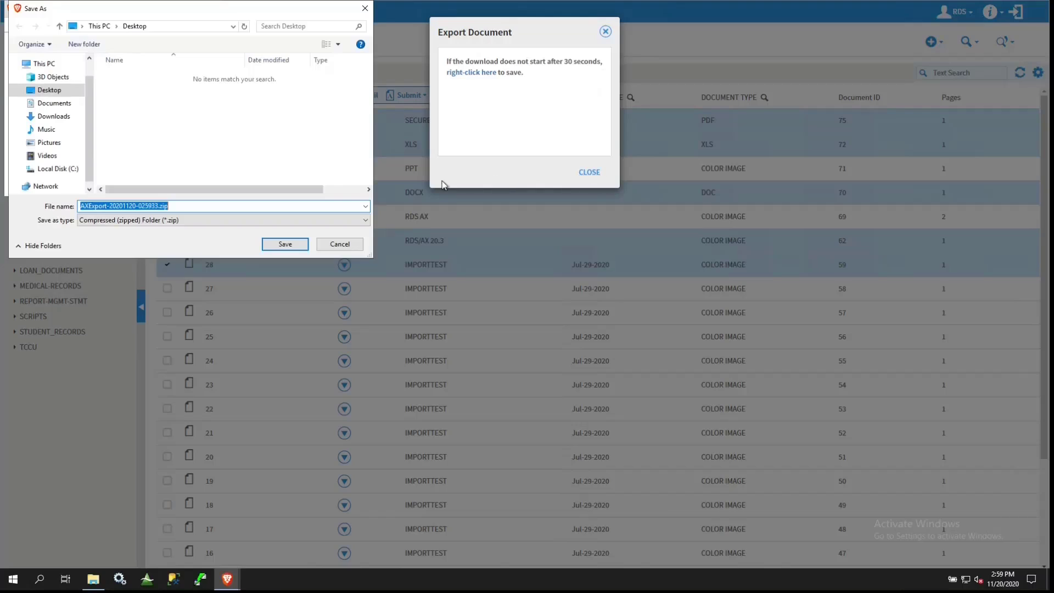
# Save AXExport-20201120-025933.zip to the Desktop and open it from Brave's download bar
pyautogui.click(256, 206)
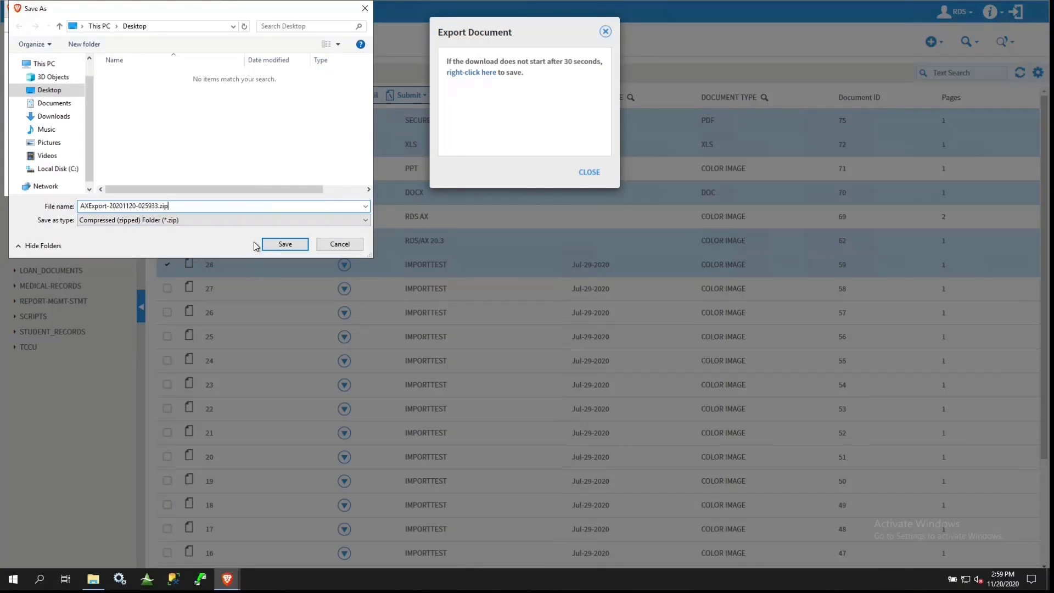
pyautogui.click(281, 245)
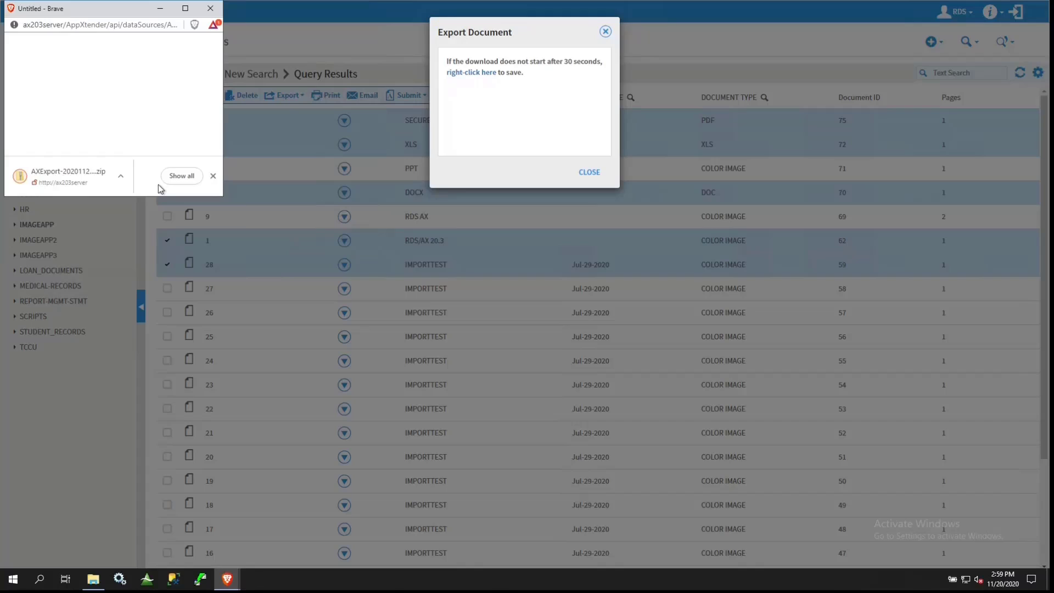
pyautogui.click(82, 183)
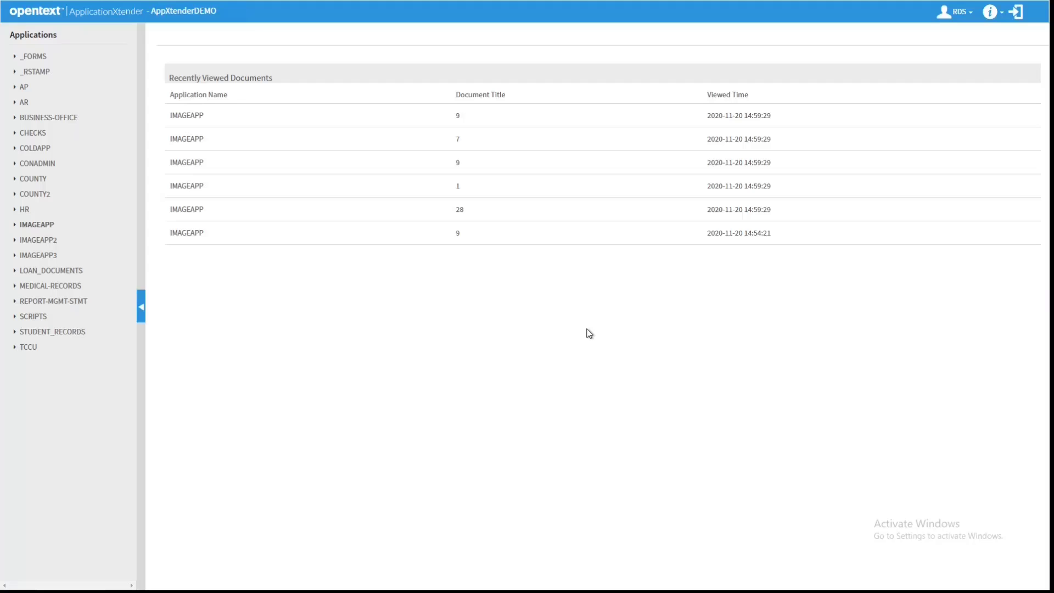
# From File Explorer's Desktop, open RDS-AX.jpg in Paint
pyautogui.hotkey('alt', 'Tab')
pyautogui.click(585, 279)
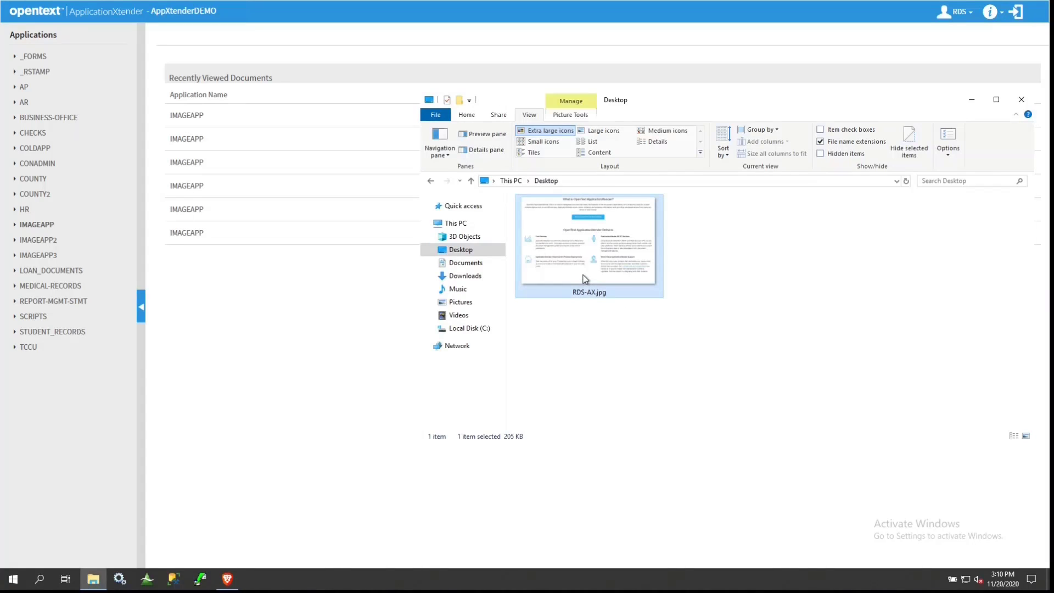
pyautogui.doubleClick(585, 279)
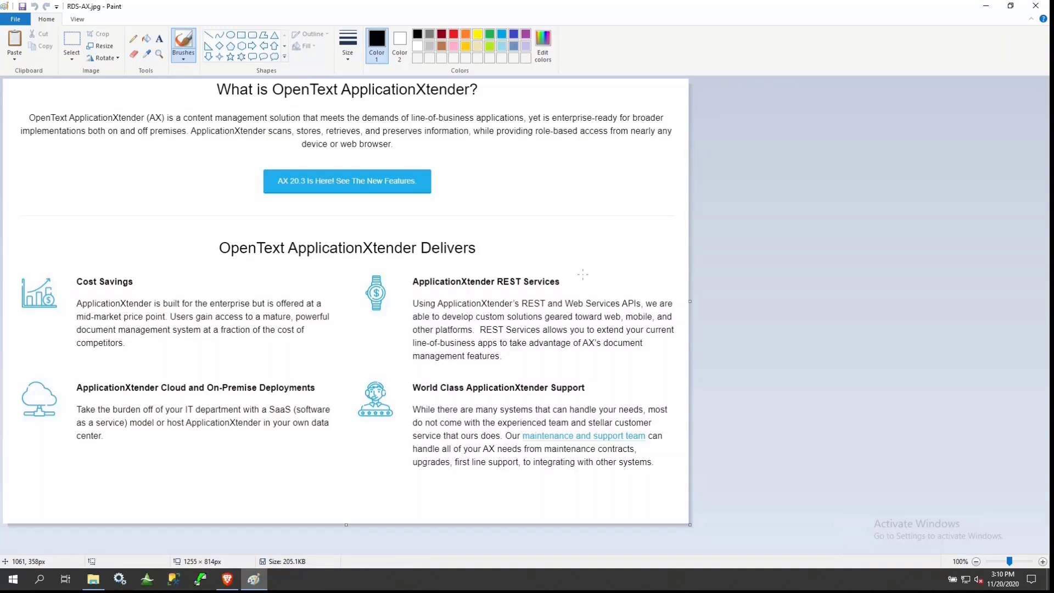
# Select all of the RDS-AX.jpg image in Paint
pyautogui.hotkey('ctrl', 'a')
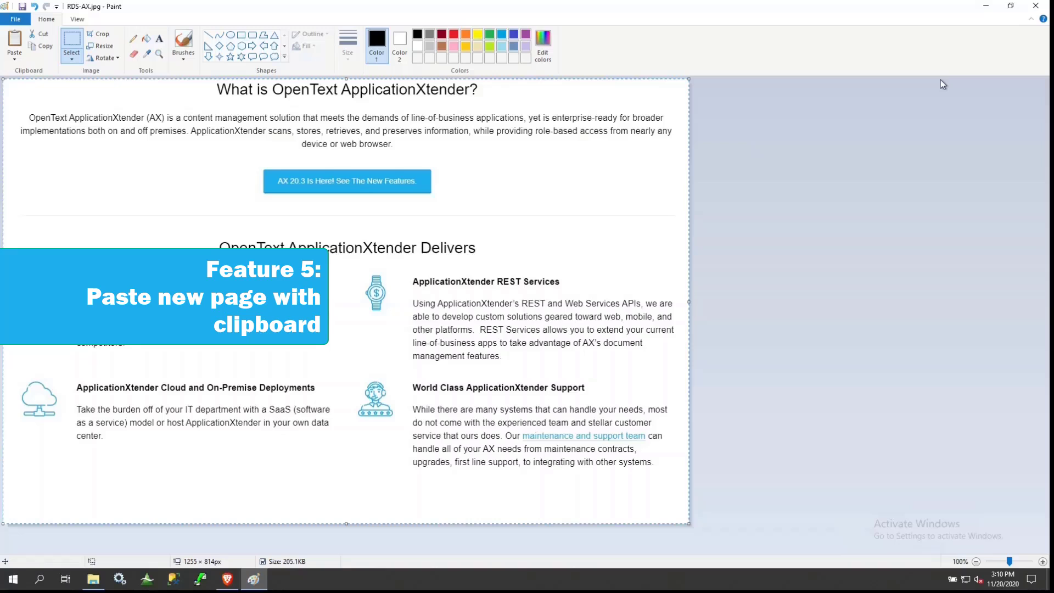
# Minimize Paint and create a blank New Document in the IMAGEAPP application
pyautogui.click(987, 12)
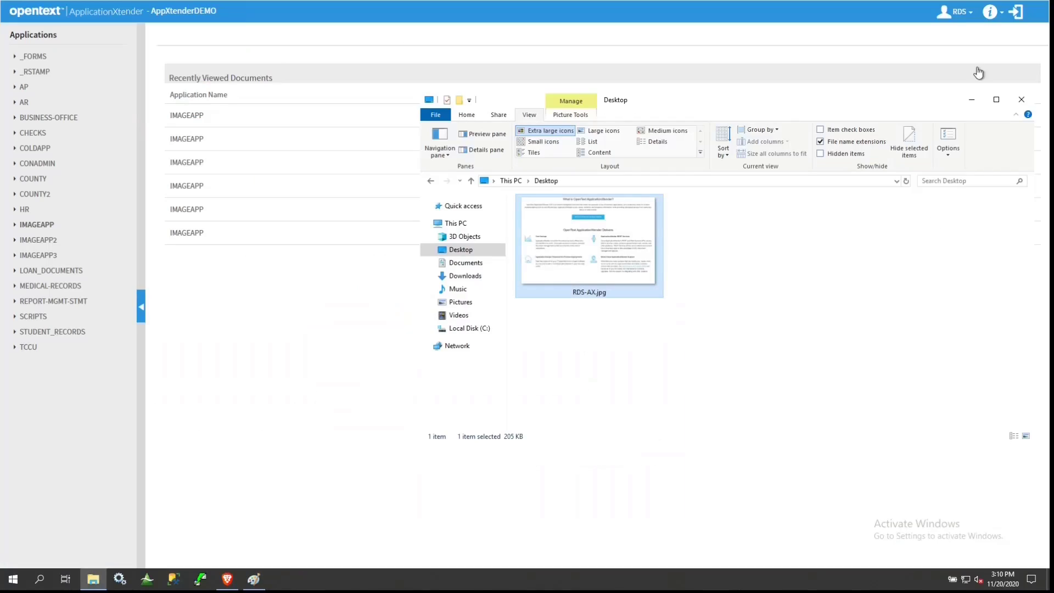
pyautogui.click(301, 383)
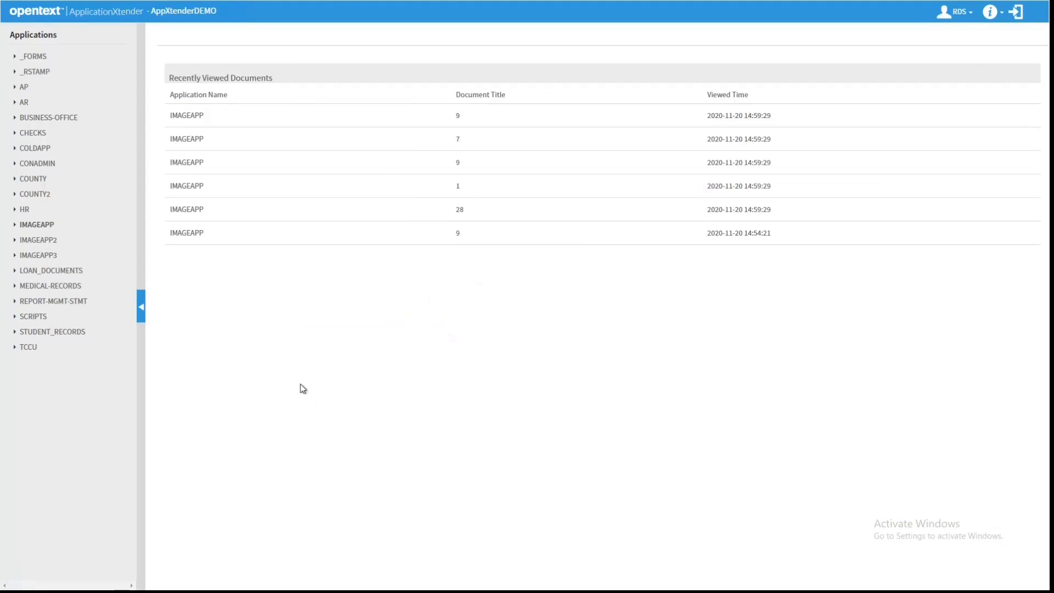
pyautogui.click(45, 227)
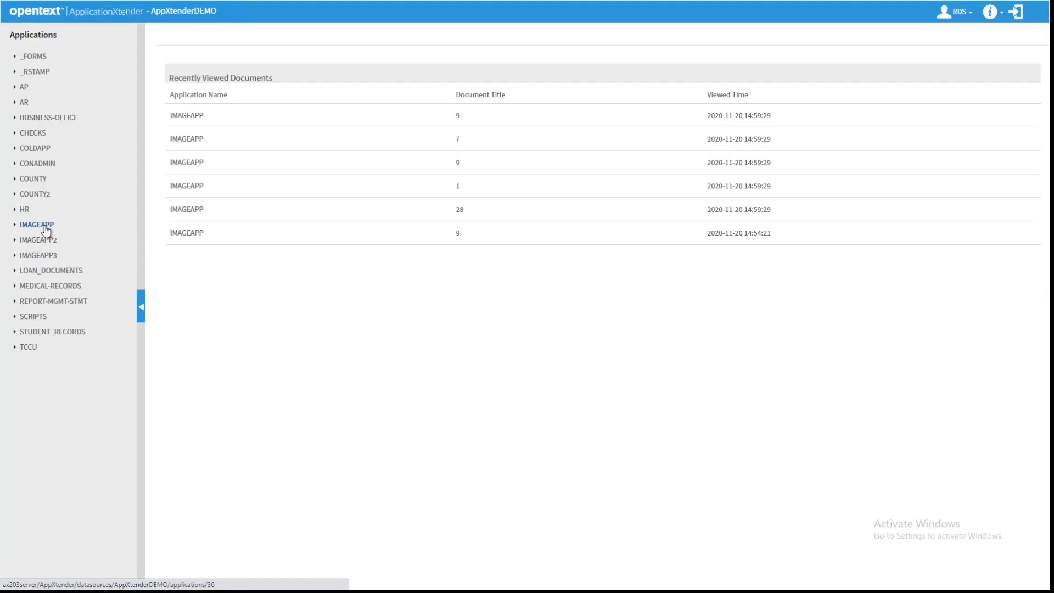
pyautogui.click(569, 102)
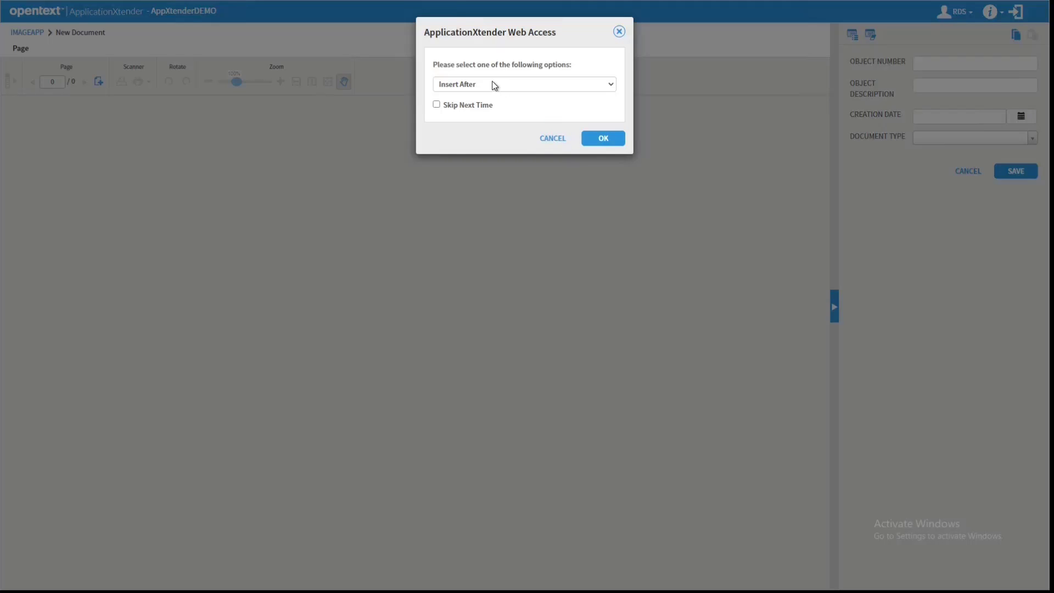
# Insert the pasted RDS-AX image as page 1 using Insert After, then go to the Object Number field
pyautogui.click(607, 138)
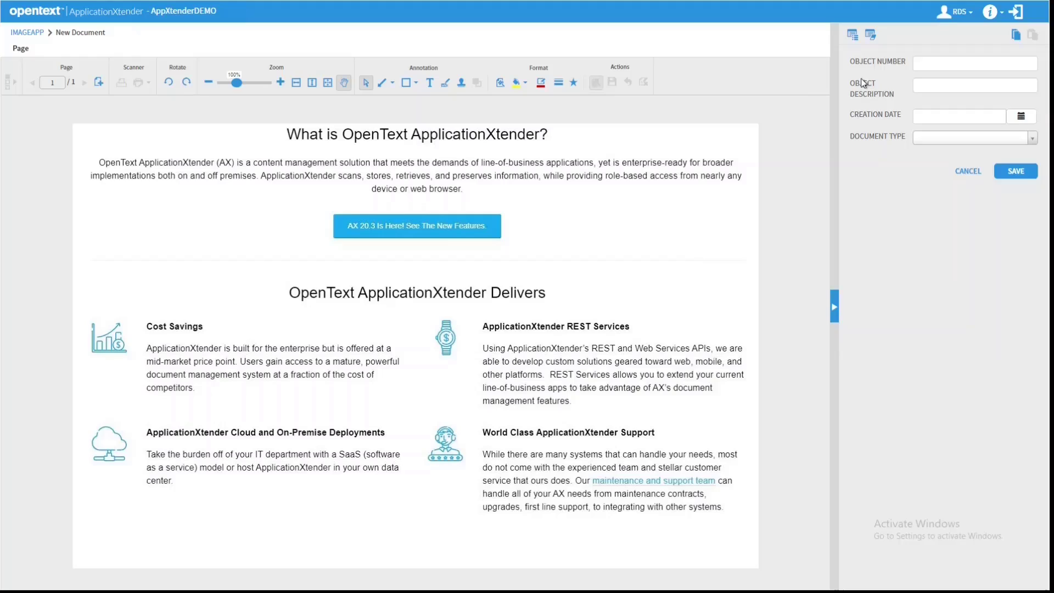
pyautogui.click(972, 63)
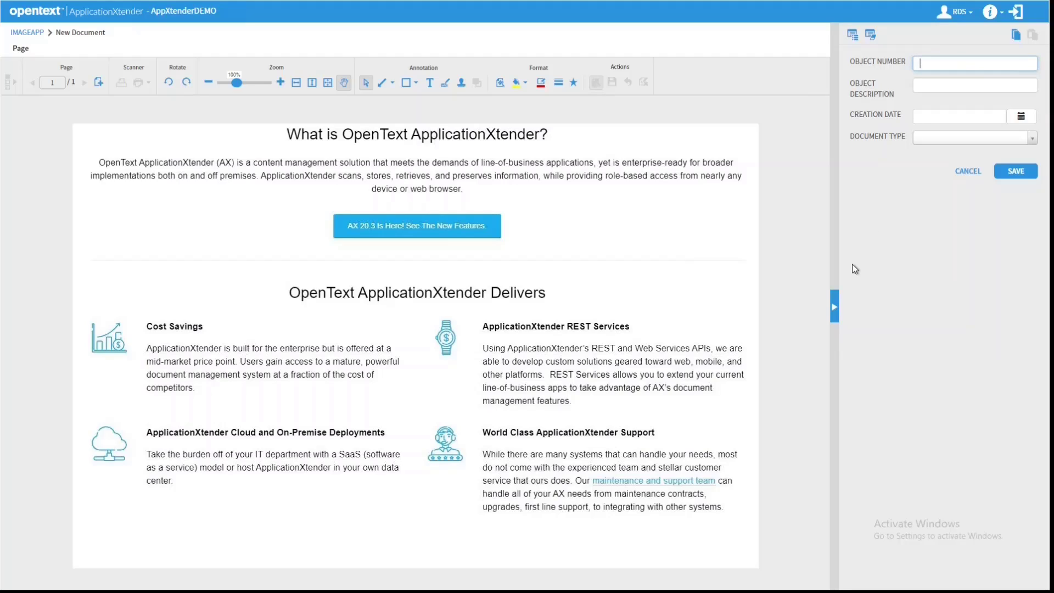